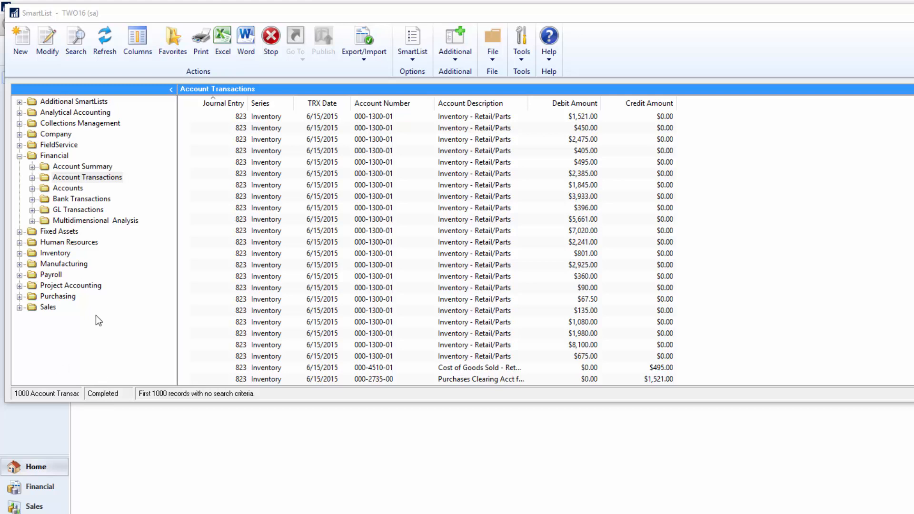
Step: Create a new SmartList with ID ACCT_TRX, named Account Transactions SLB, in the Financial series
left_click(20, 38)
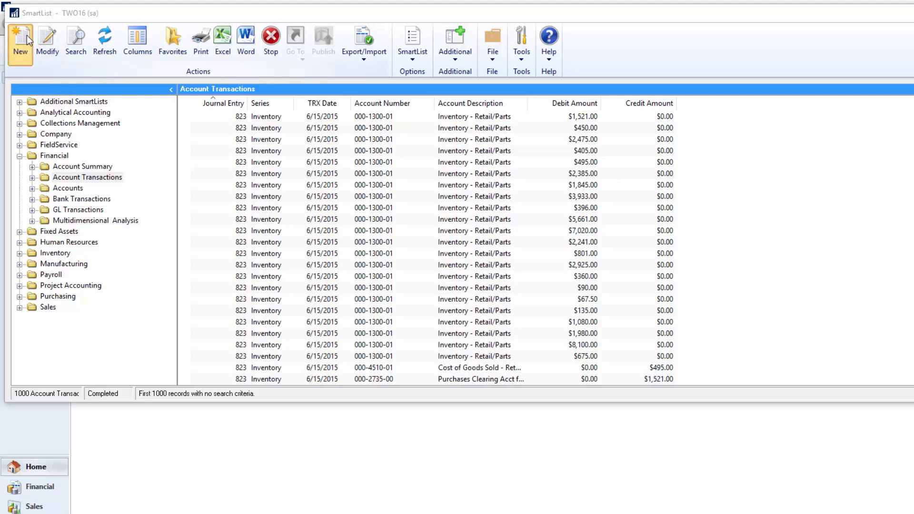
left_click(207, 199)
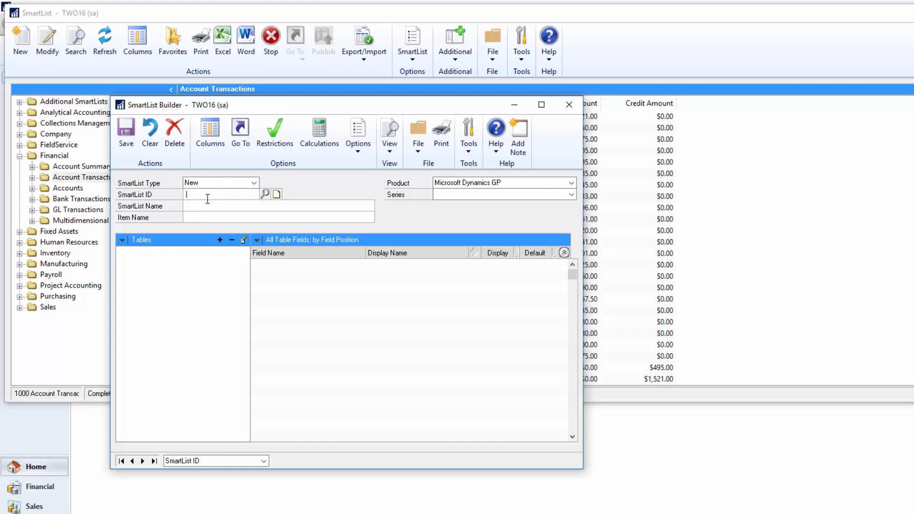
type("ACCT_TRX")
key("Tab")
type("Accoun")
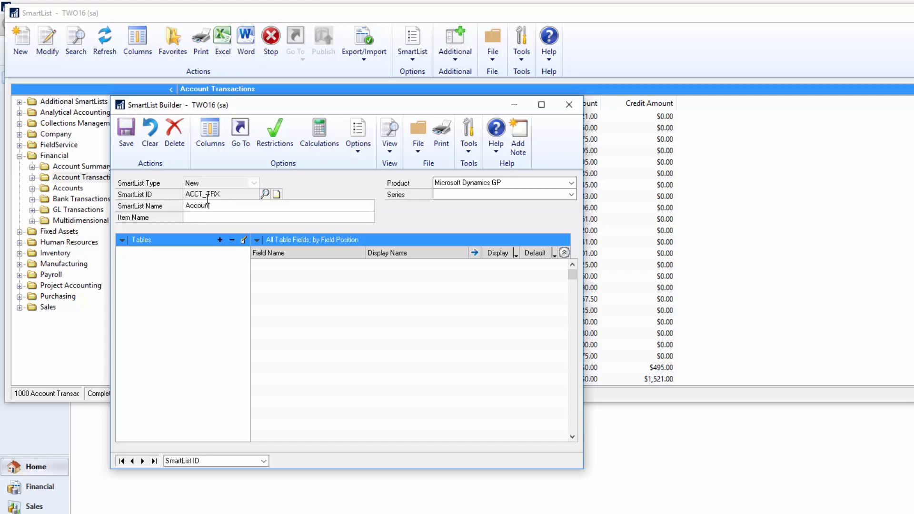
type("t Transactions SLB")
key("Tab")
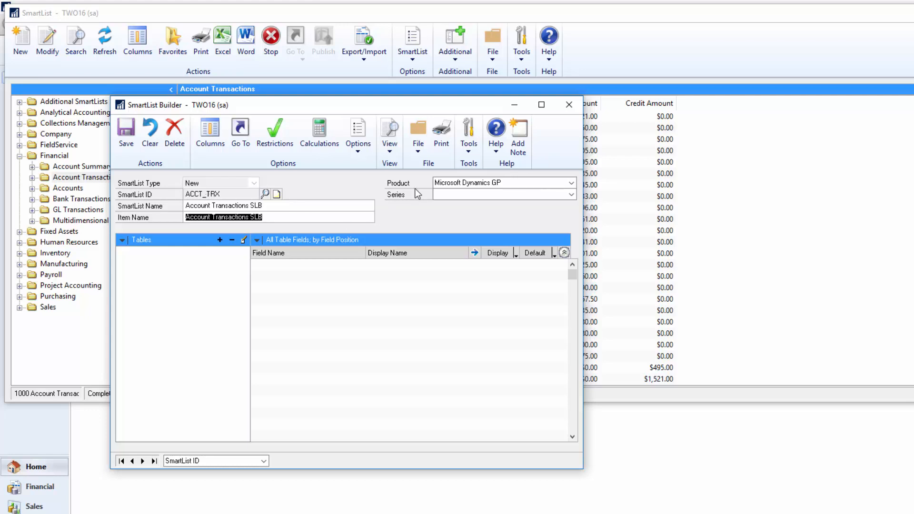
left_click(450, 196)
left_click(443, 203)
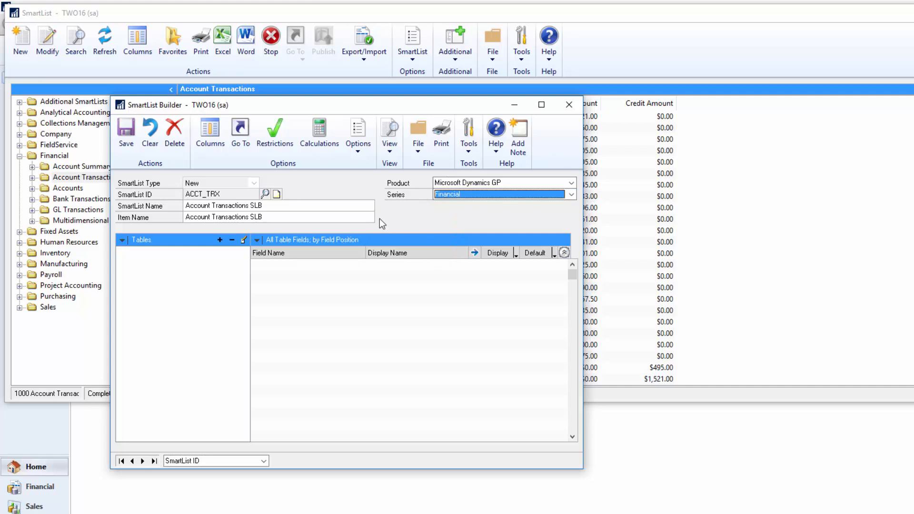
Step: Add the existing Account Transactions SmartList as the data source of the new SmartList
left_click(217, 241)
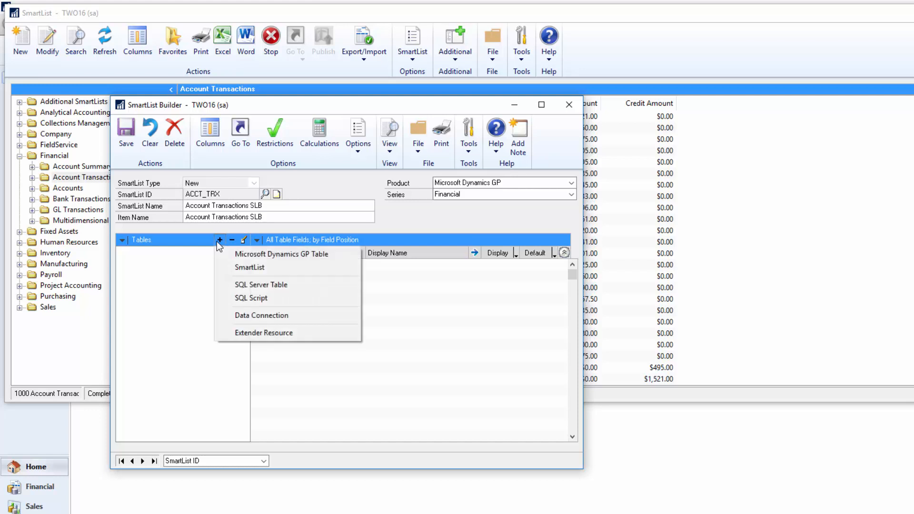
left_click(230, 270)
left_click(537, 256)
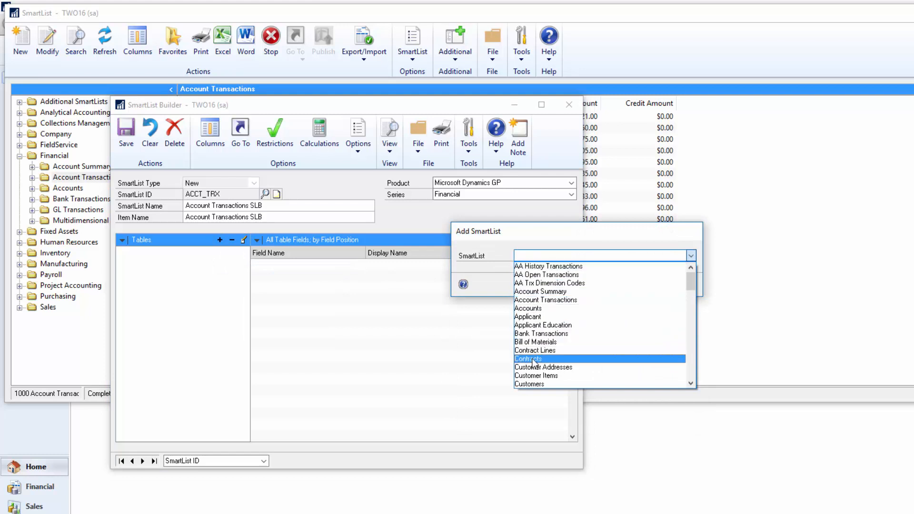
left_click(543, 299)
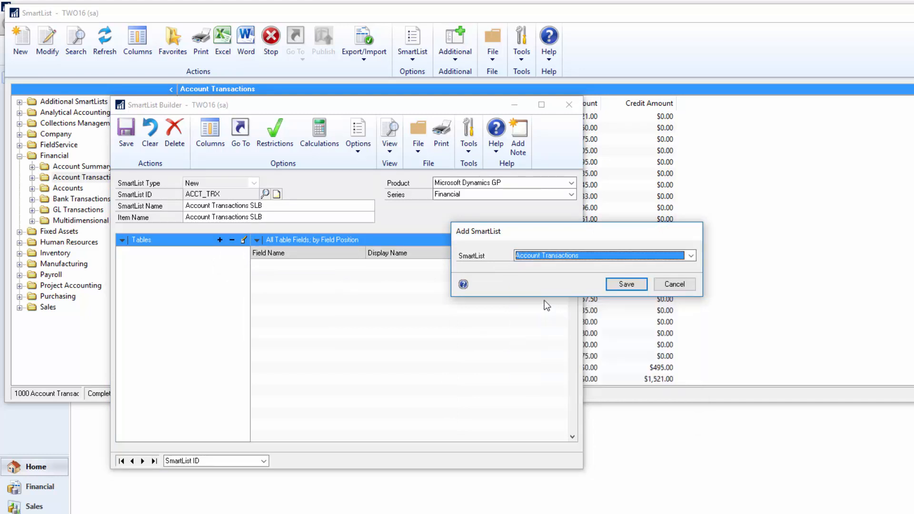
left_click(624, 285)
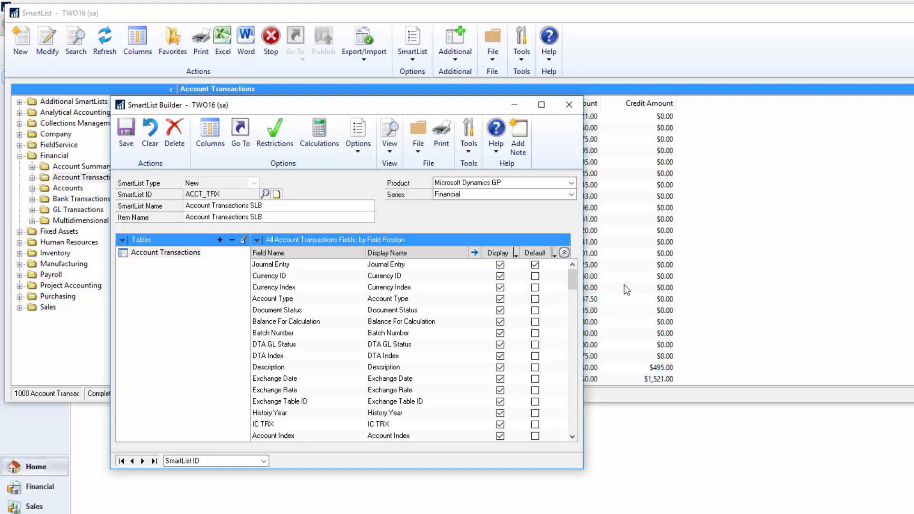
Step: Order the fields by default status and make Document Status and Batch Number default columns
left_click(257, 240)
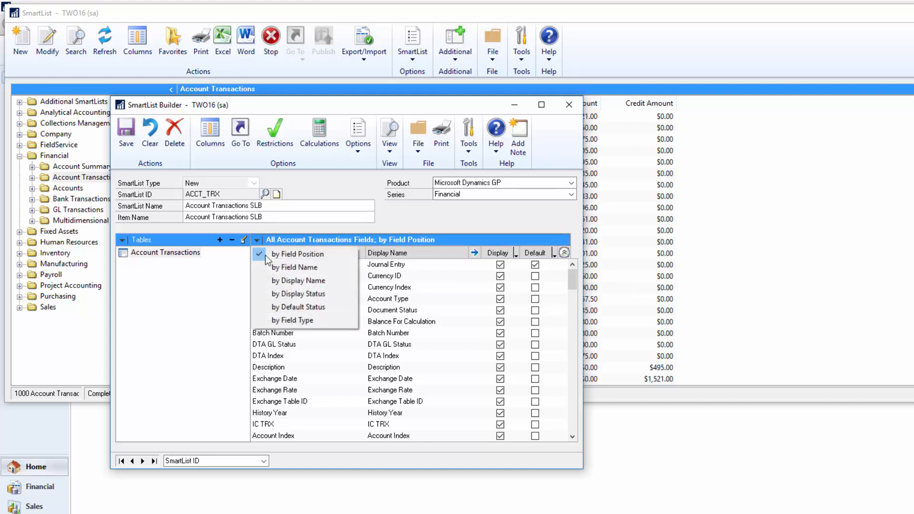
left_click(297, 307)
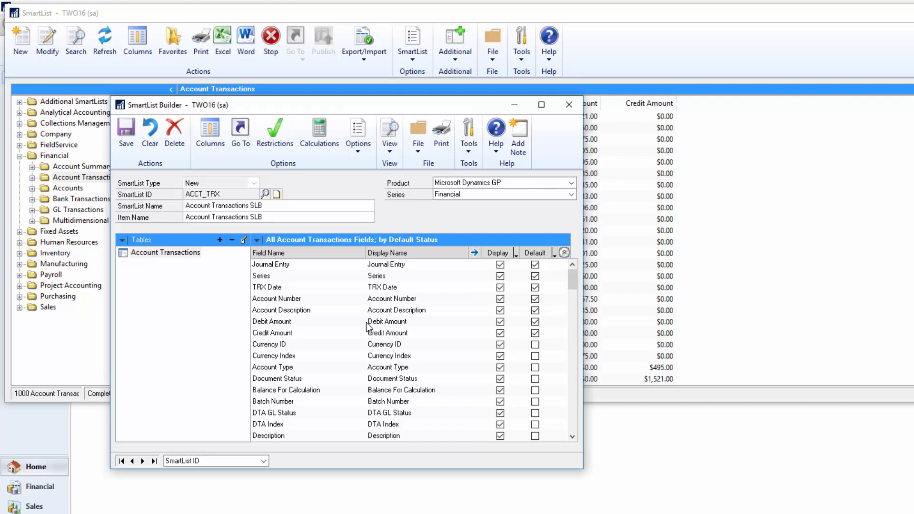
left_click(535, 379)
left_click(535, 401)
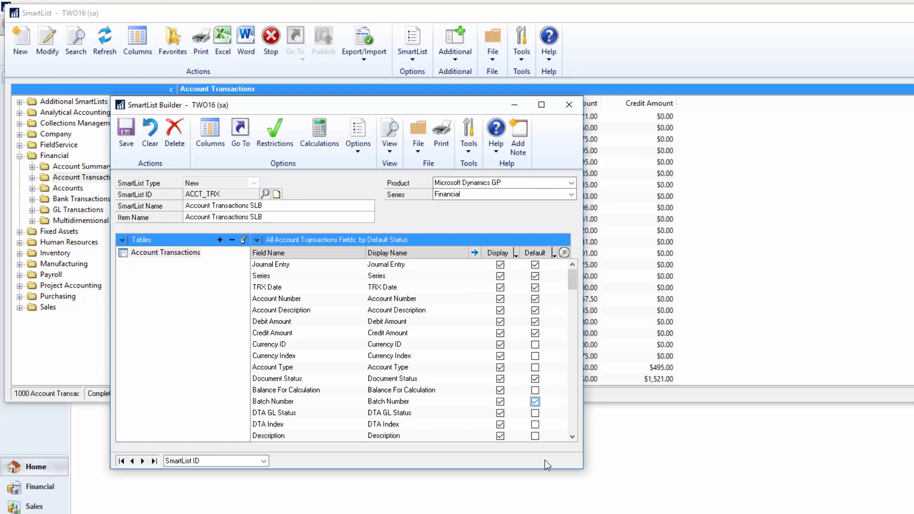
Step: Start a new restriction on the Credit Amount field of the Account Transactions table
left_click(275, 136)
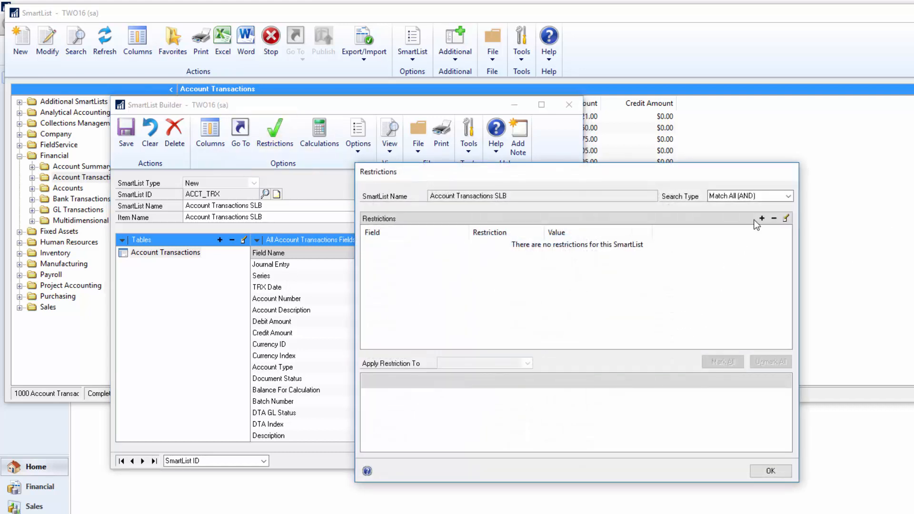
left_click(761, 218)
left_click(550, 305)
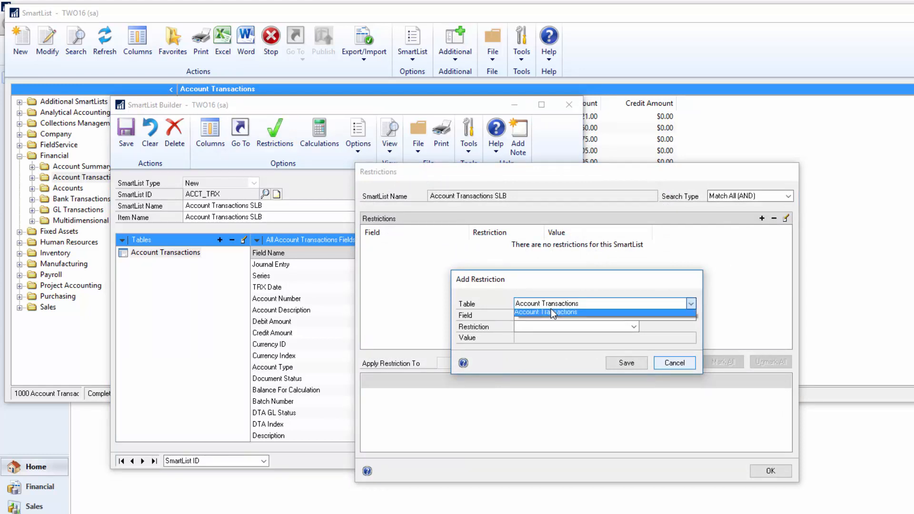
left_click(550, 312)
left_click(549, 315)
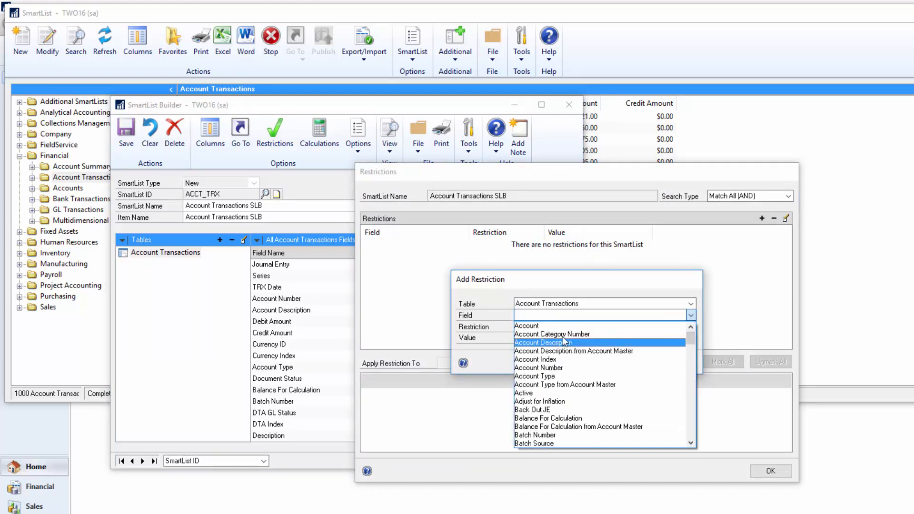
scroll(544, 404, "down", 2)
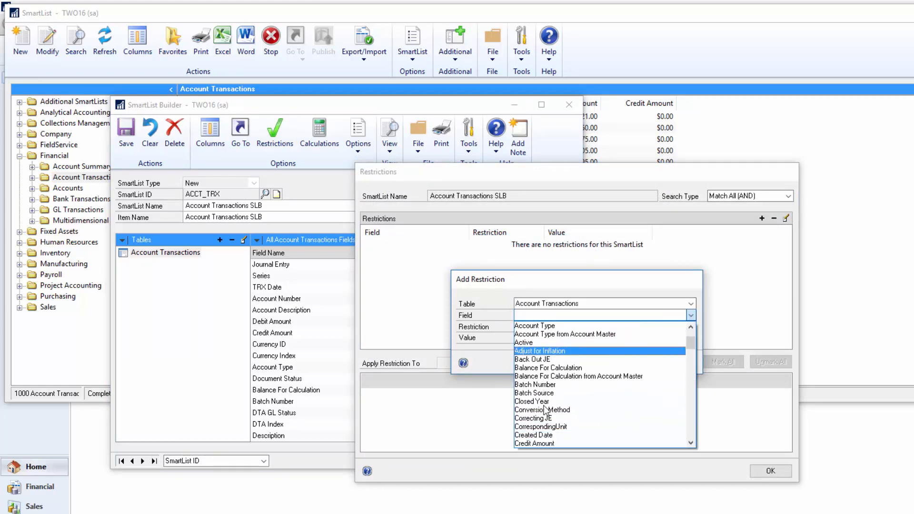
left_click(534, 443)
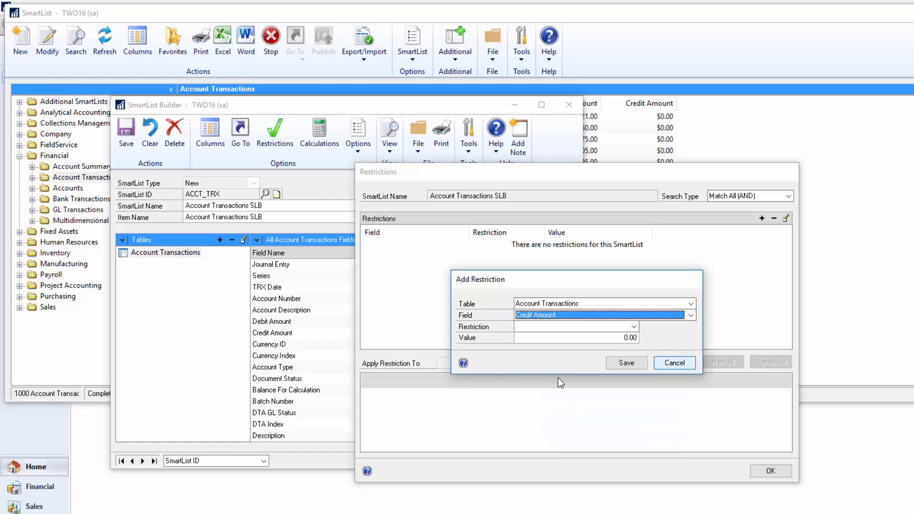
Step: Restrict Credit Amount to values greater than 10,000.00 and accept the restriction
left_click(543, 327)
left_click(566, 381)
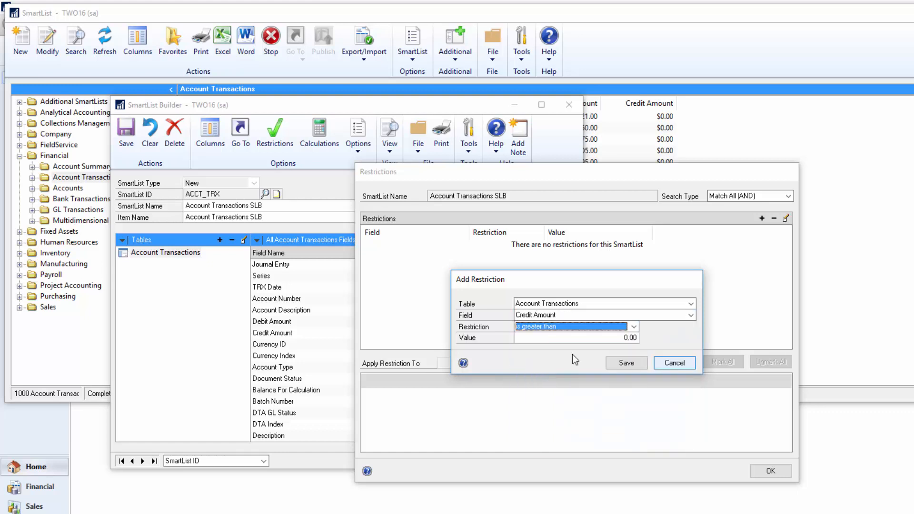
left_click(623, 337)
type("10,")
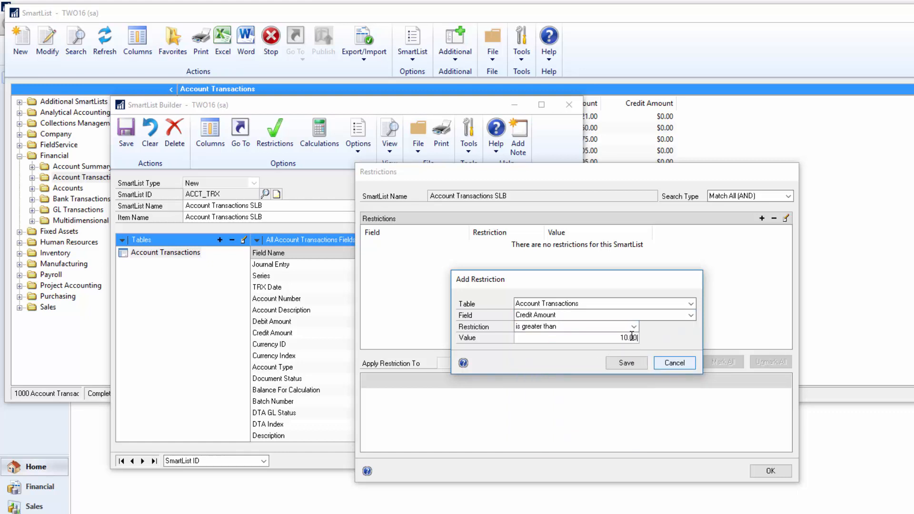
type("000")
left_click(627, 362)
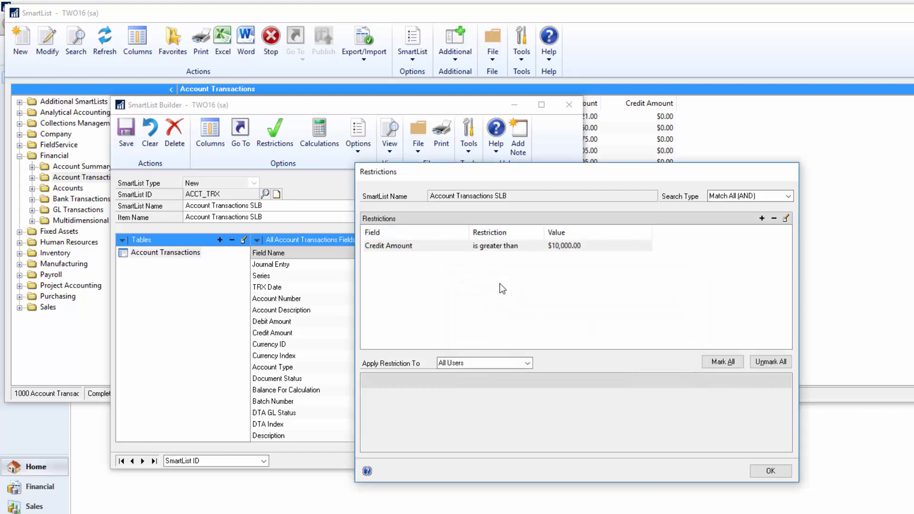
left_click(771, 470)
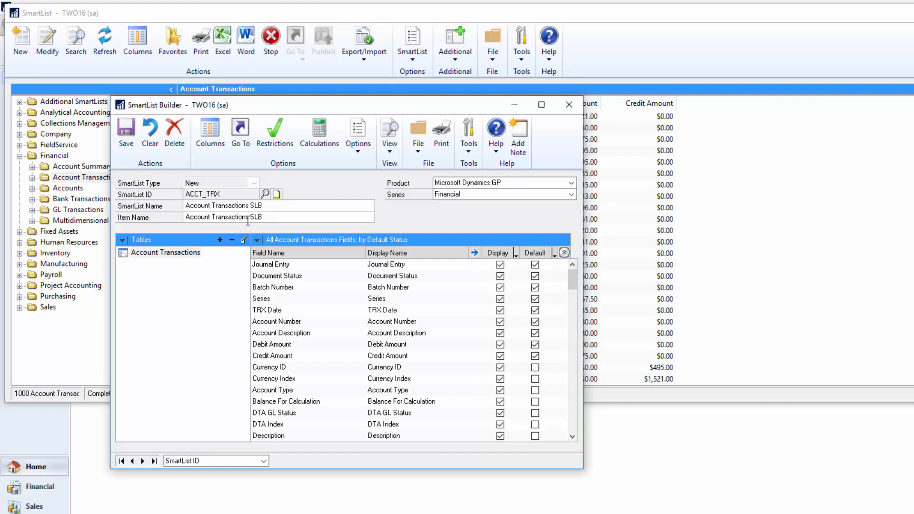
Step: Add a built-in Go To described as View, using the View action of the Account Transactions SmartList
left_click(240, 136)
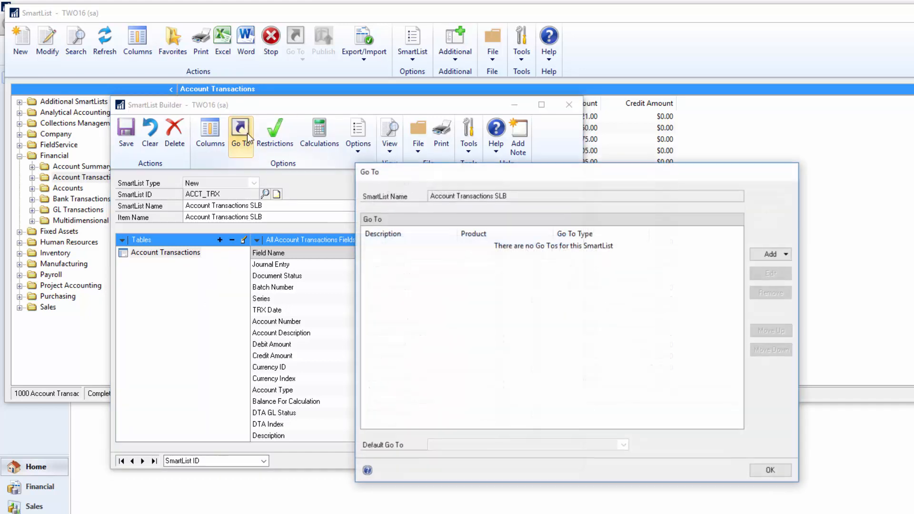
left_click(768, 254)
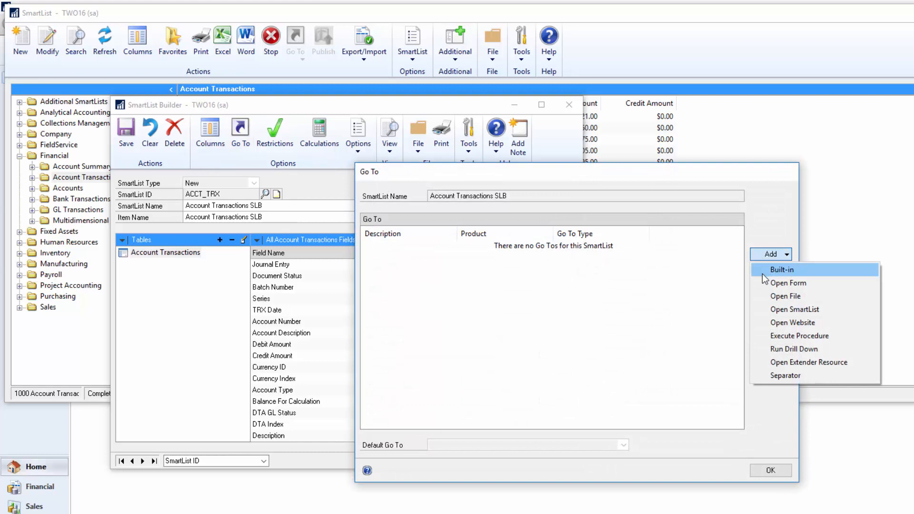
left_click(761, 274)
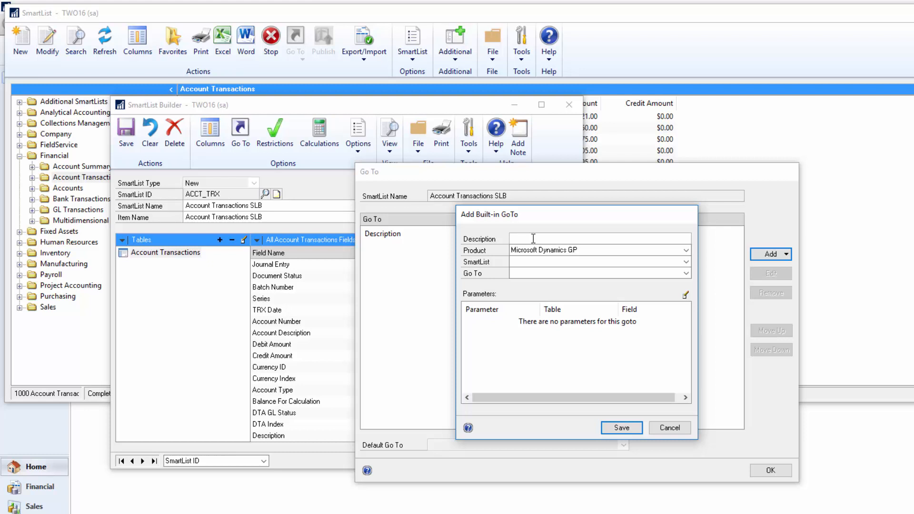
left_click(525, 261)
left_click(530, 282)
left_click(527, 277)
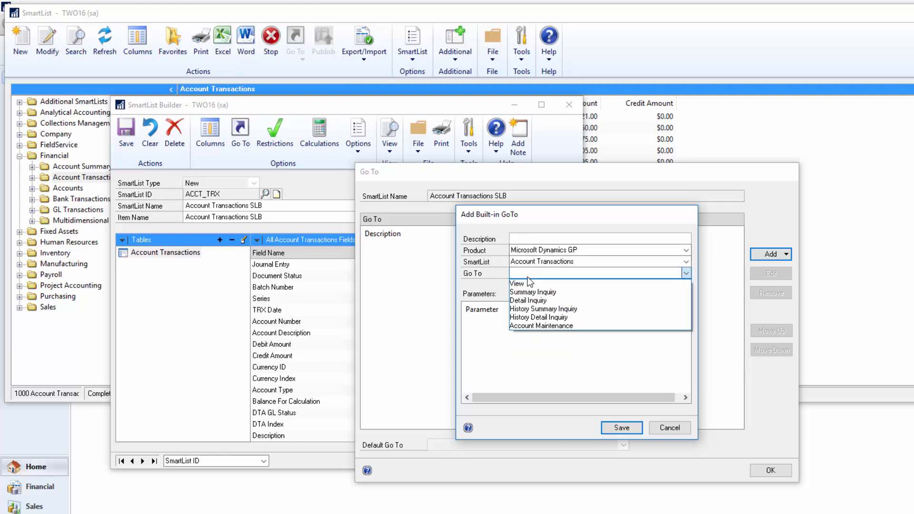
left_click(528, 284)
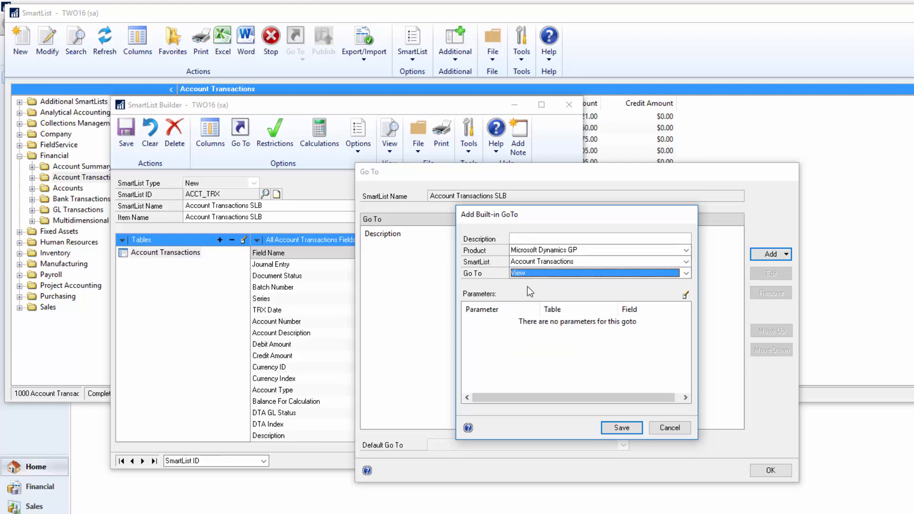
left_click(519, 239)
type("View")
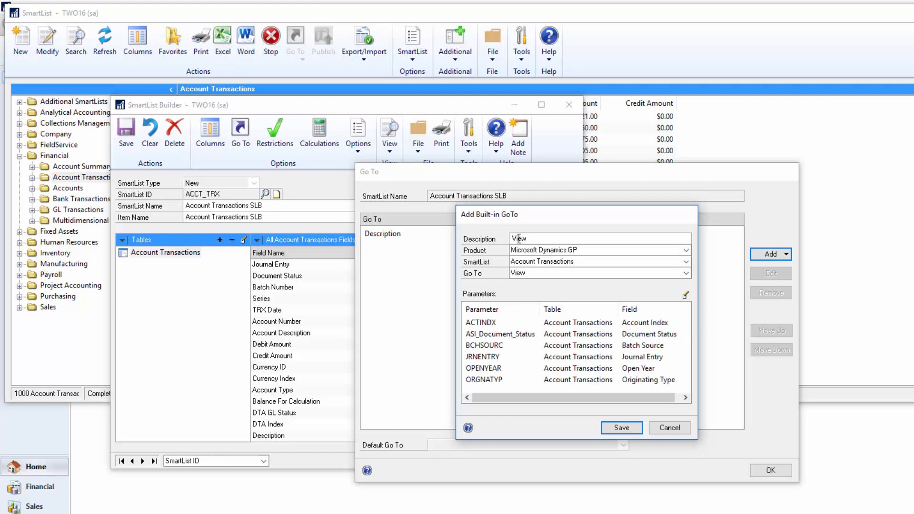
left_click(619, 428)
Step: Add a built-in Go To described as Summary Inquiry, using that Account Transactions action, and save the SmartList
left_click(768, 255)
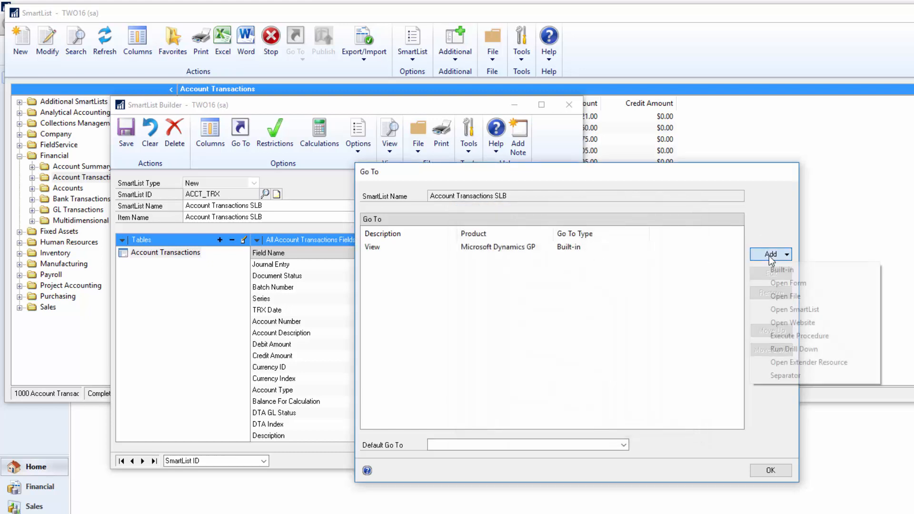
left_click(780, 270)
left_click(533, 262)
left_click(533, 281)
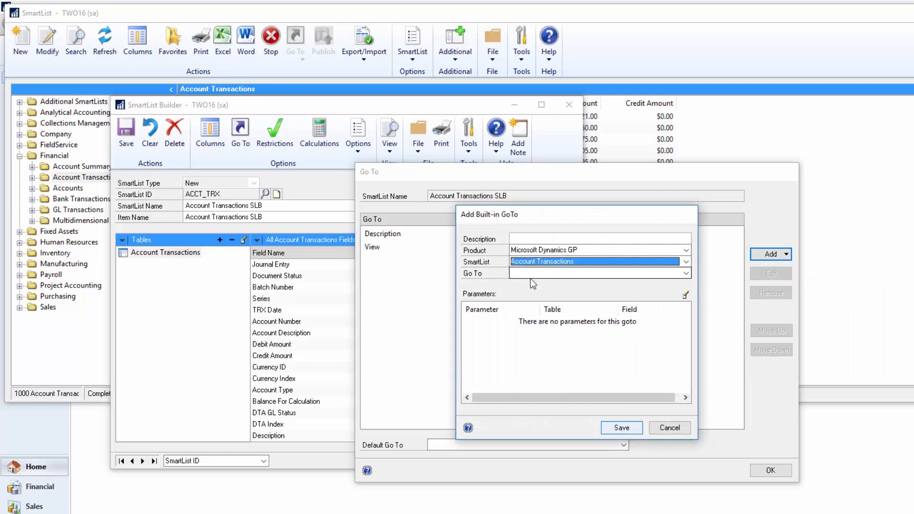
left_click(533, 273)
left_click(526, 292)
left_click(524, 238)
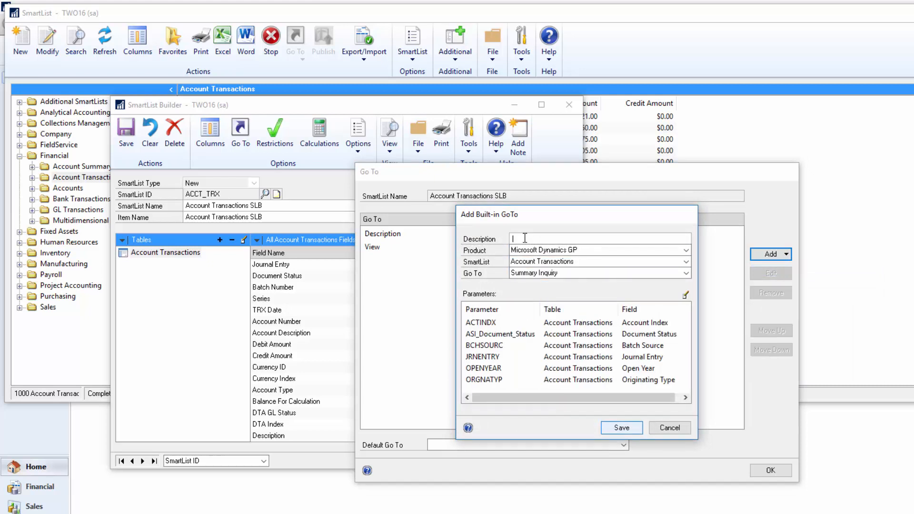
type("Summary Inquiry")
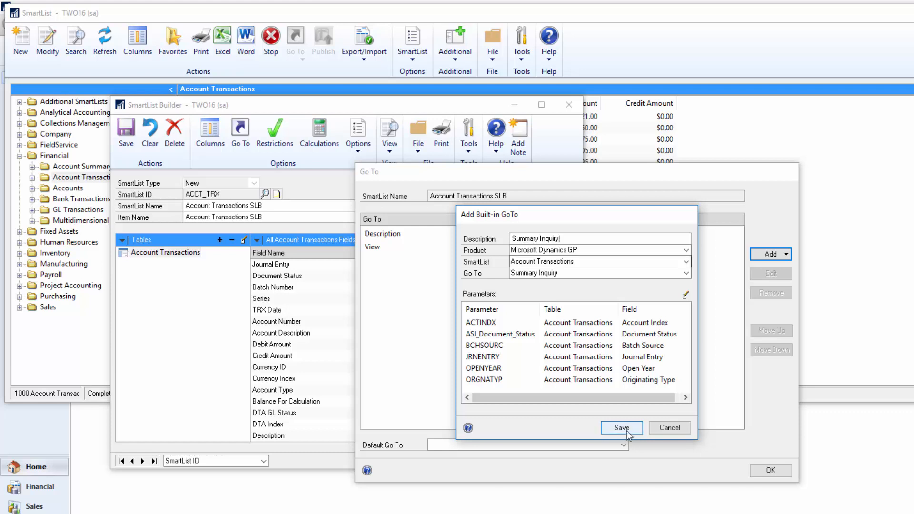
left_click(621, 428)
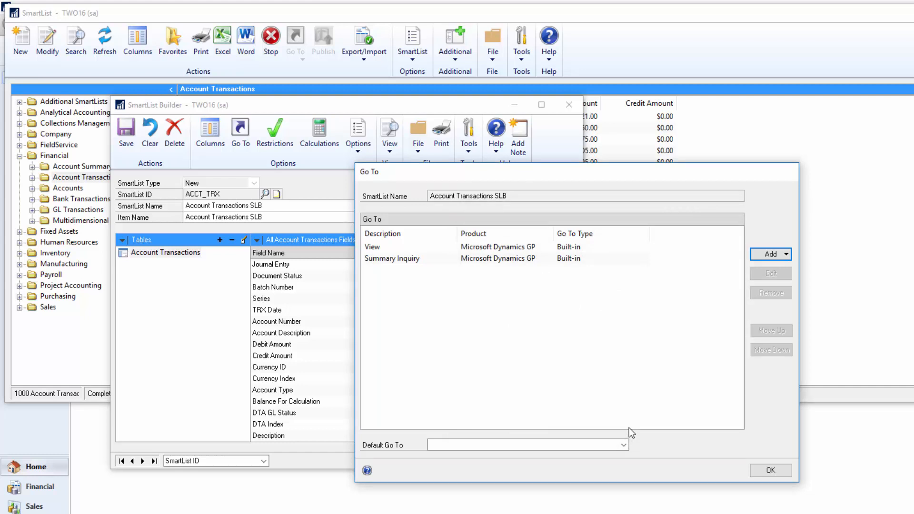
left_click(771, 470)
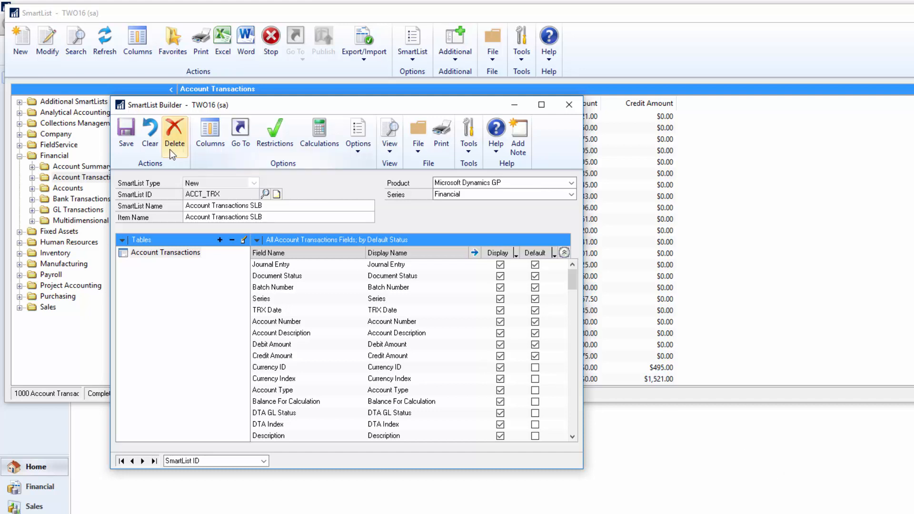
left_click(128, 134)
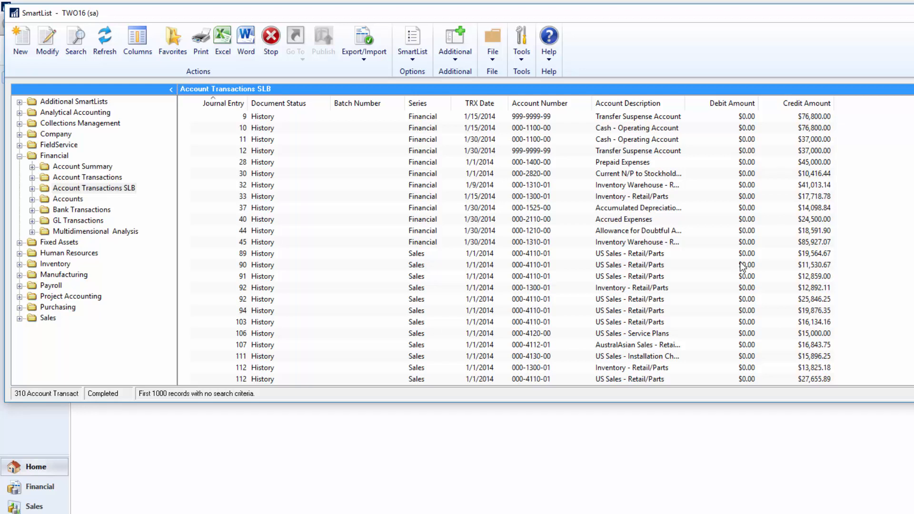
Step: Show the available Go To options for journal entry 32 in Account Transactions SLB
left_click(328, 185)
left_click(292, 58)
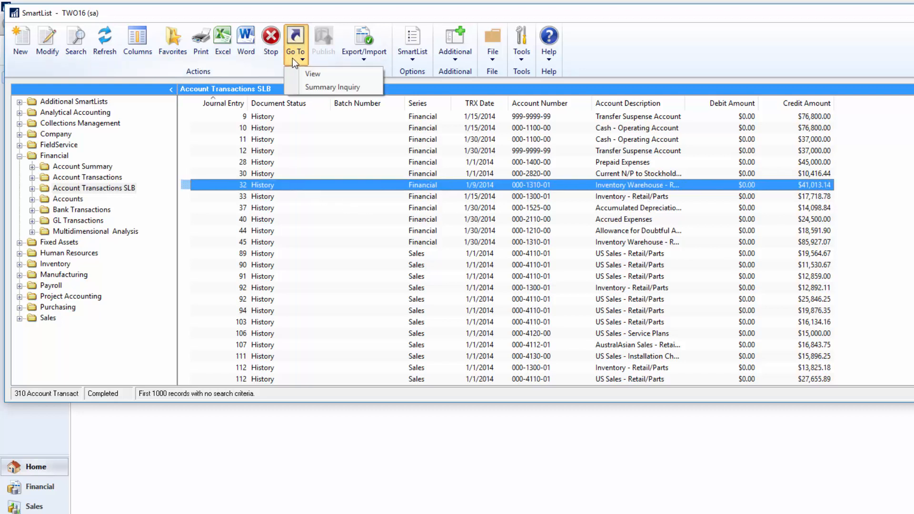